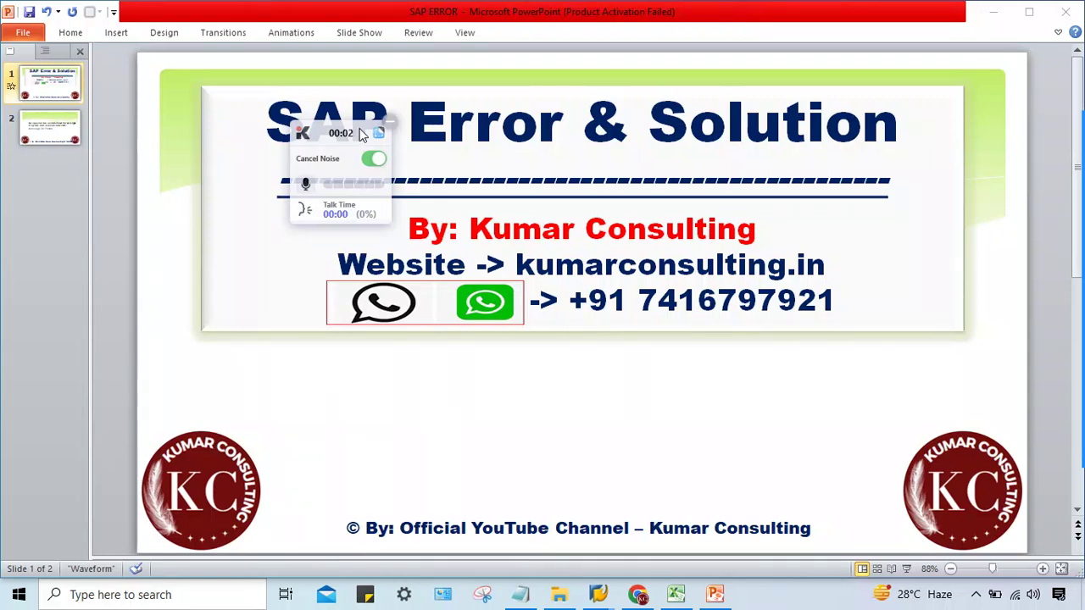
# - Review the special G/L error screenshot in WhatsApp, then bring SAP Easy Access forward
pyautogui.click(691, 392)
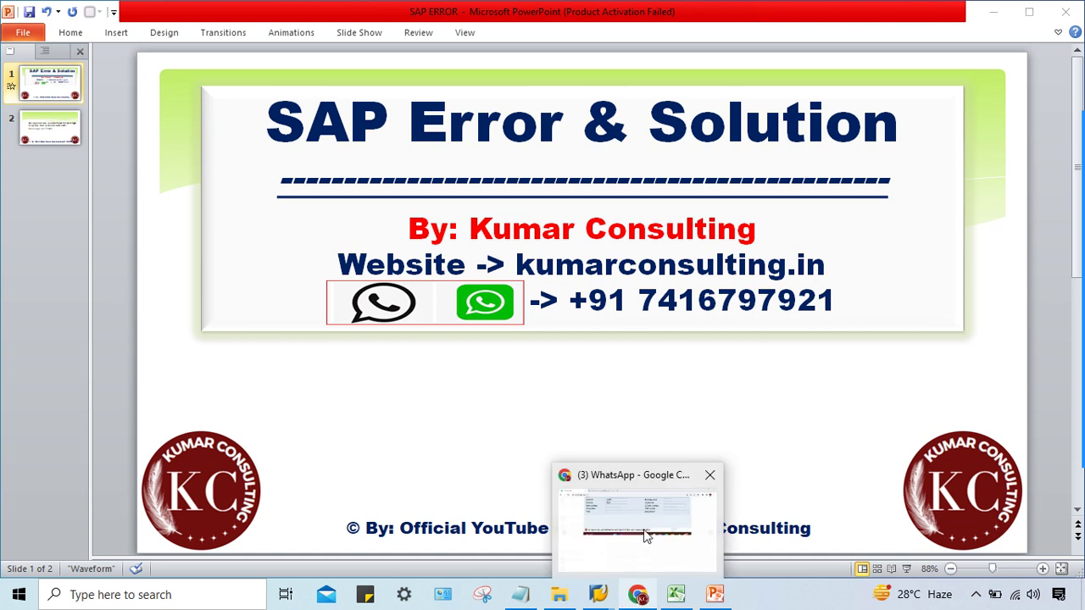
pyautogui.click(646, 536)
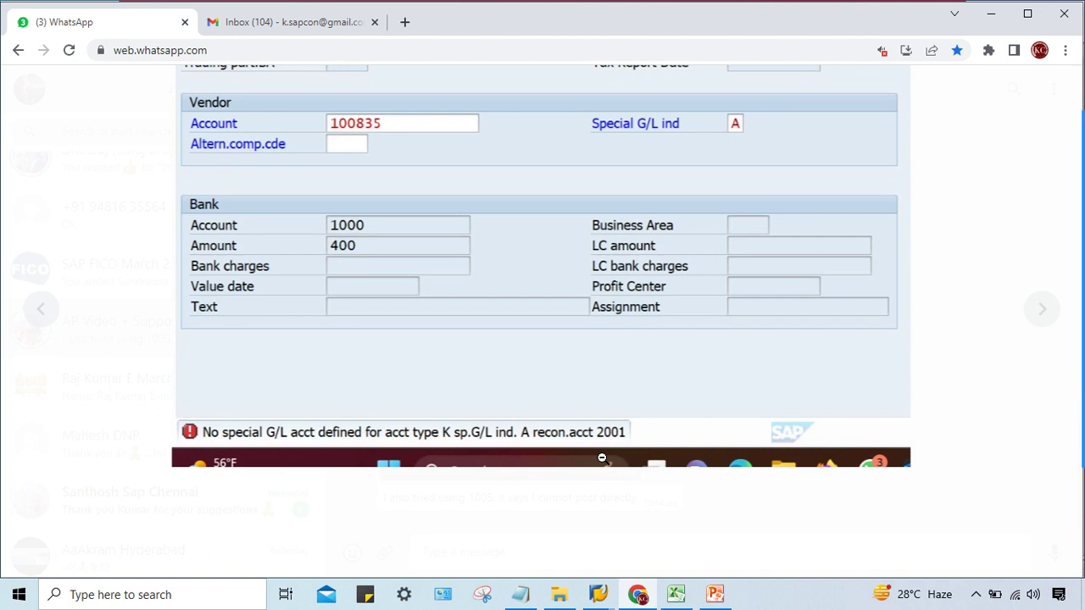
pyautogui.click(598, 594)
pyautogui.click(614, 568)
pyautogui.write('F-48')
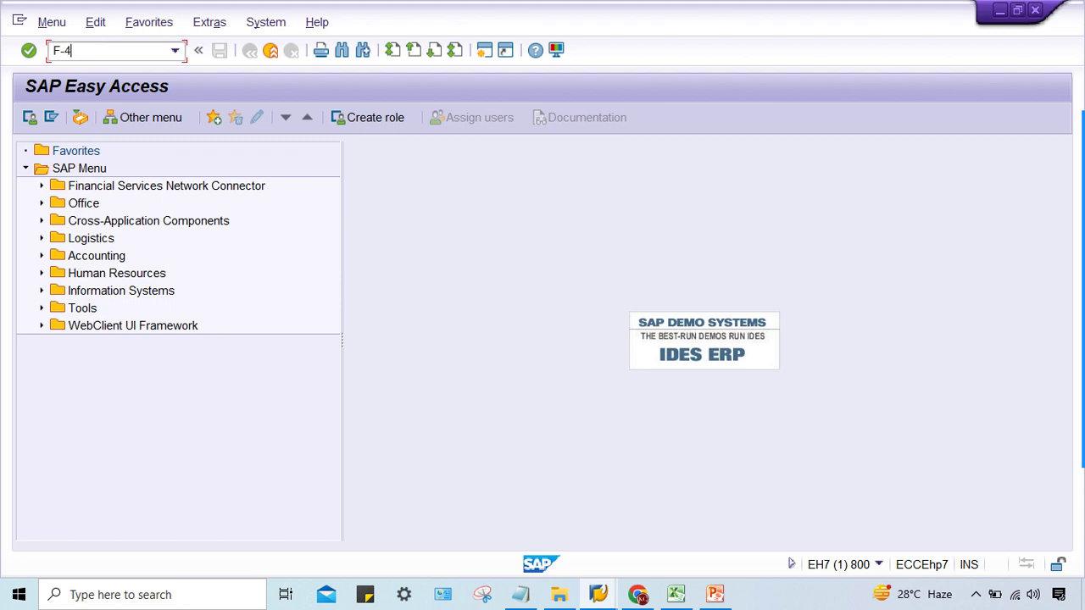
# - Start F-48 with document date 22.03.2023, vendor 100835, indicator A and bank account 1000
pyautogui.press('Return')
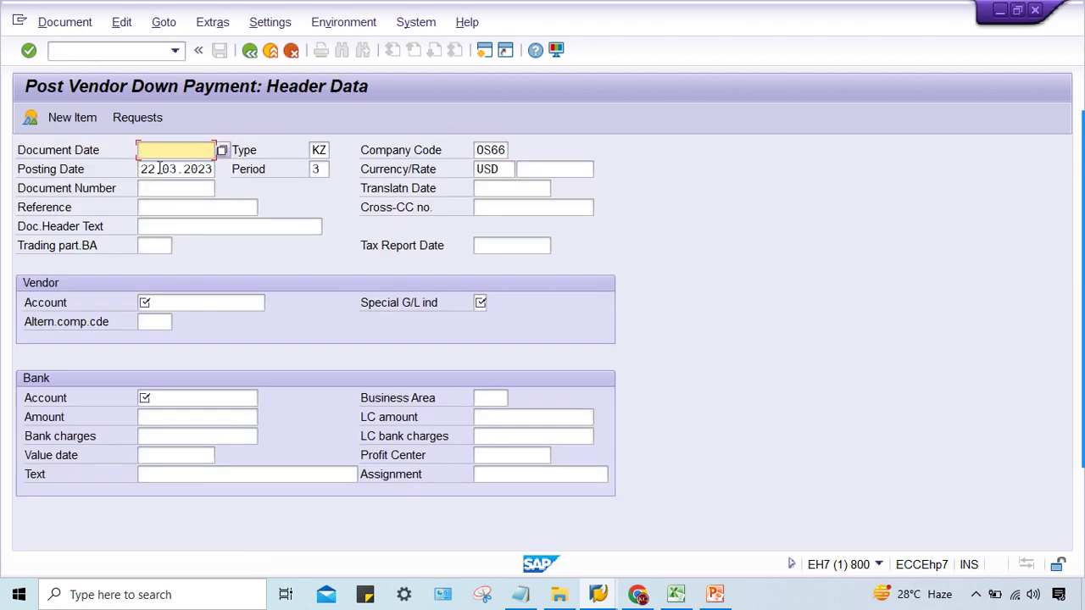
pyautogui.click(166, 153)
pyautogui.write('22.03.2023')
pyautogui.click(481, 150)
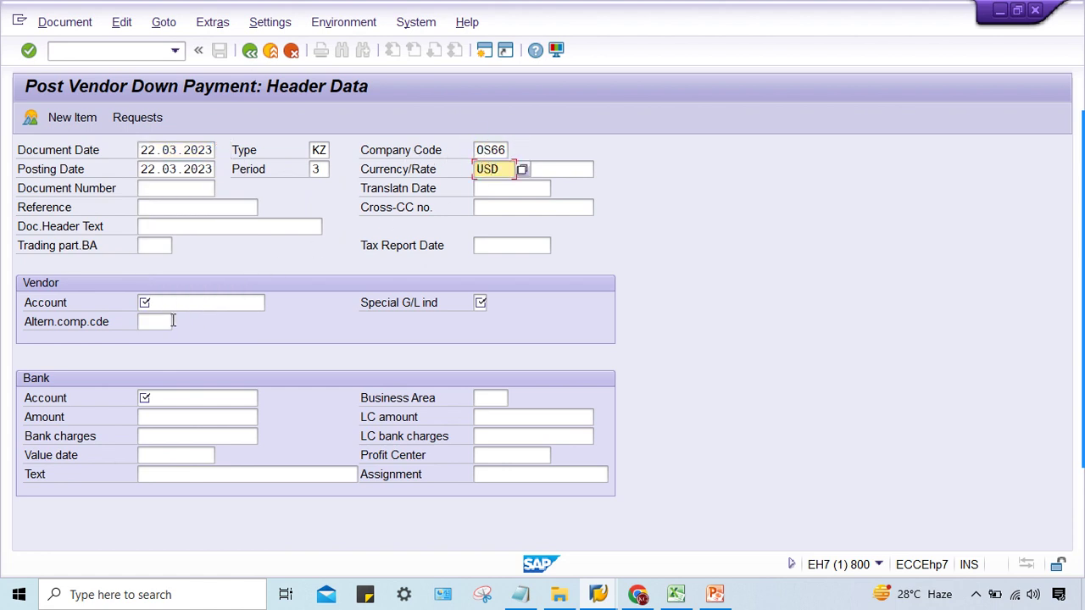
pyautogui.click(176, 303)
pyautogui.click(178, 319)
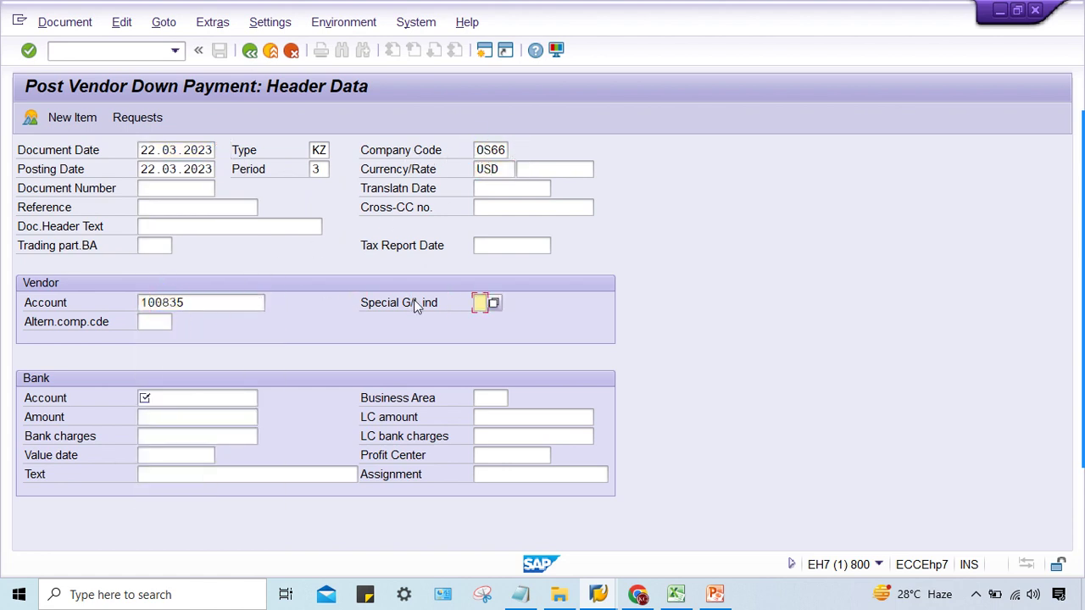
pyautogui.click(482, 302)
pyautogui.click(480, 328)
pyautogui.click(155, 397)
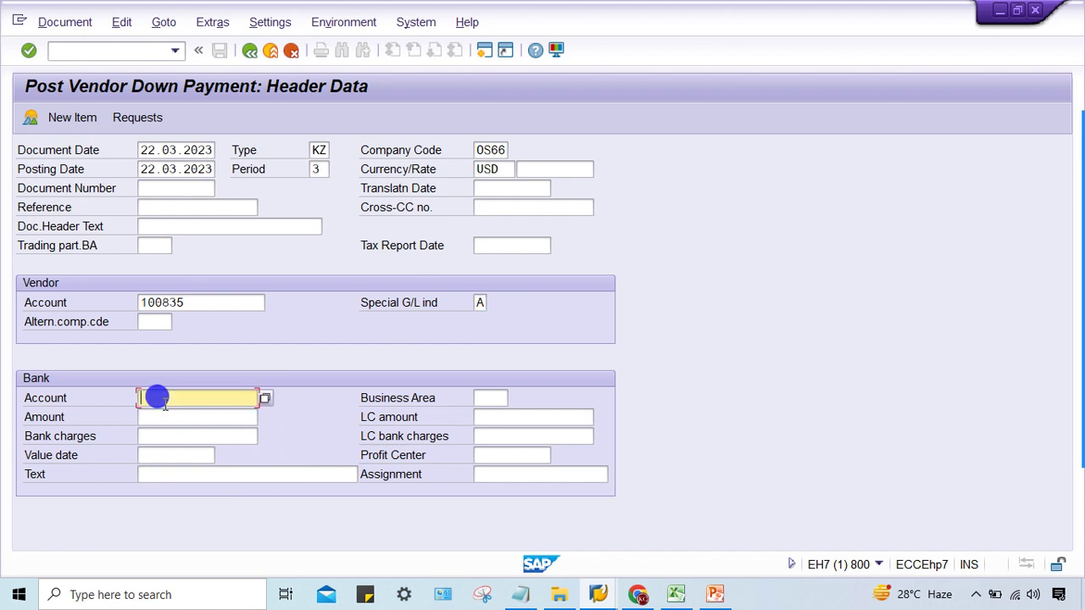
pyautogui.click(166, 416)
# - Enter bank amount 400, hit the missing special G/L account error, and exit
pyautogui.click(204, 417)
pyautogui.write('40')
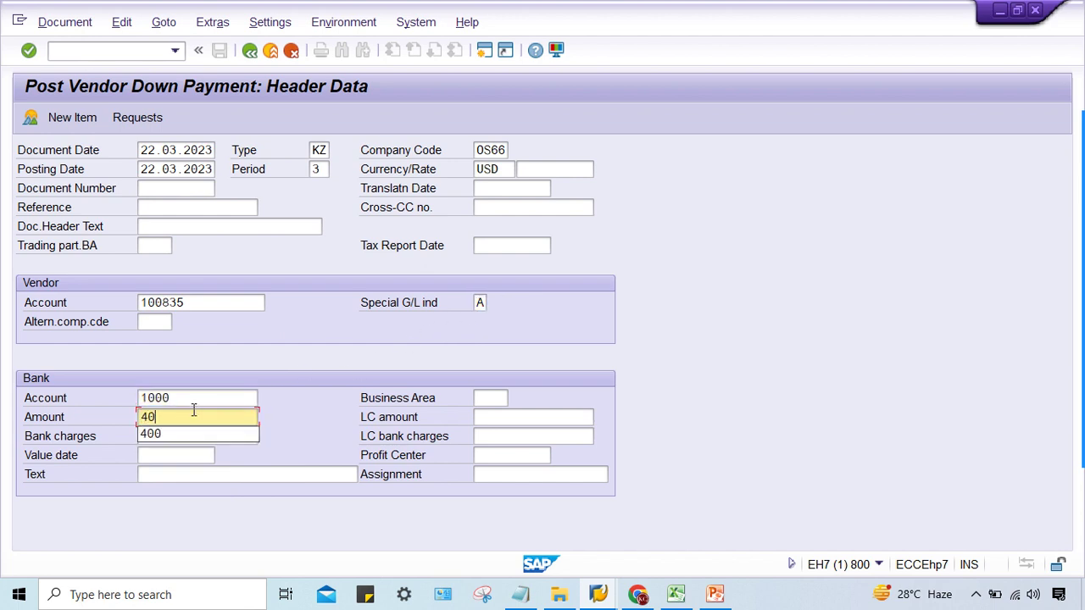
pyautogui.write('0')
pyautogui.press('Return')
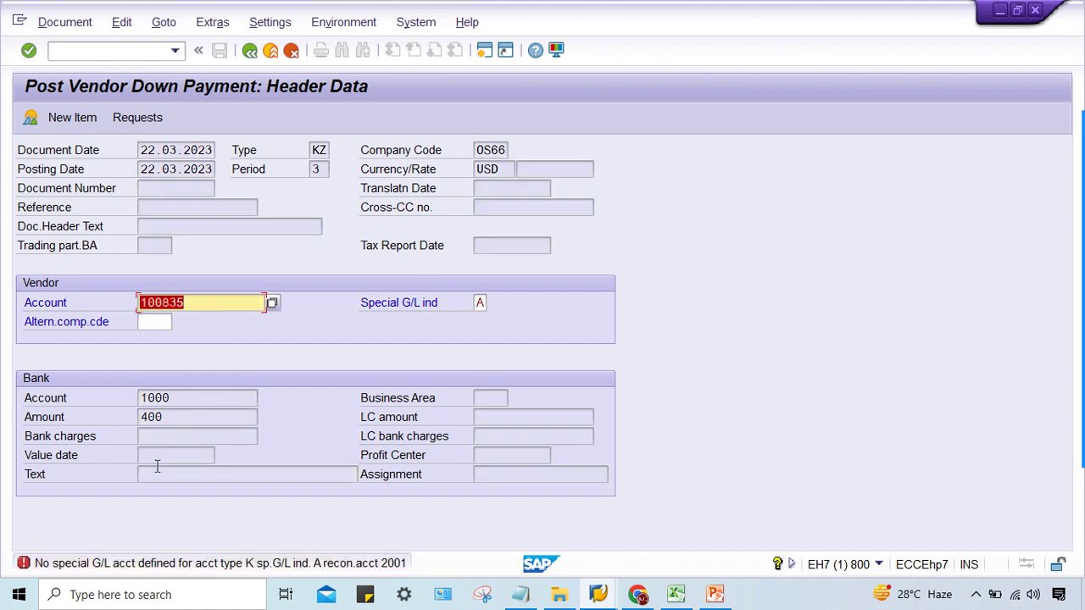
pyautogui.click(485, 50)
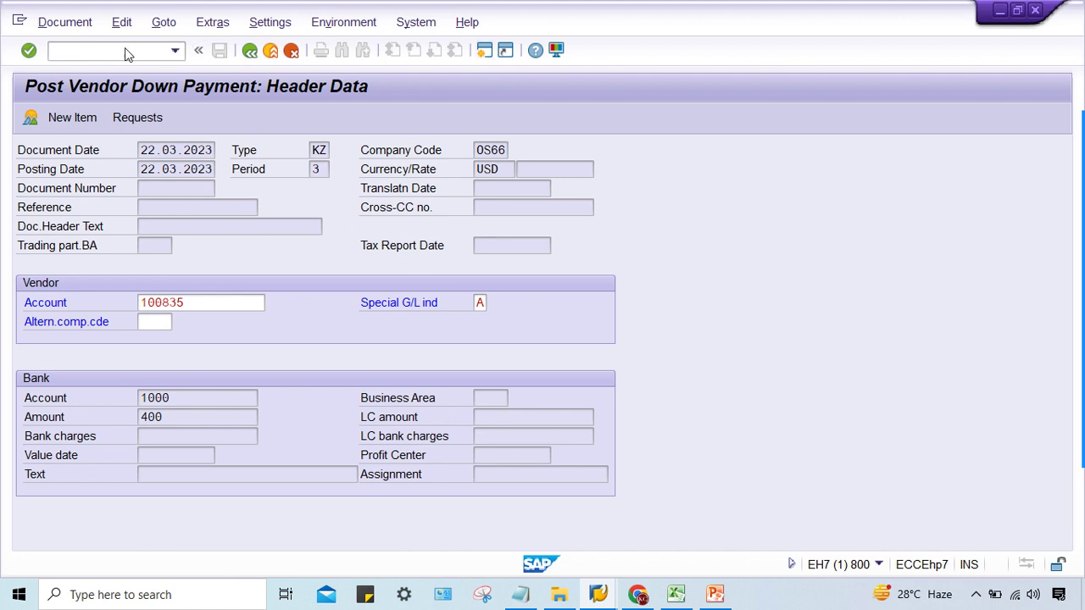
pyautogui.press('F3')
# - In FS00, display the control data of ASSET account 1005 Vendor Down Payment
pyautogui.click(77, 49)
pyautogui.write('FS00')
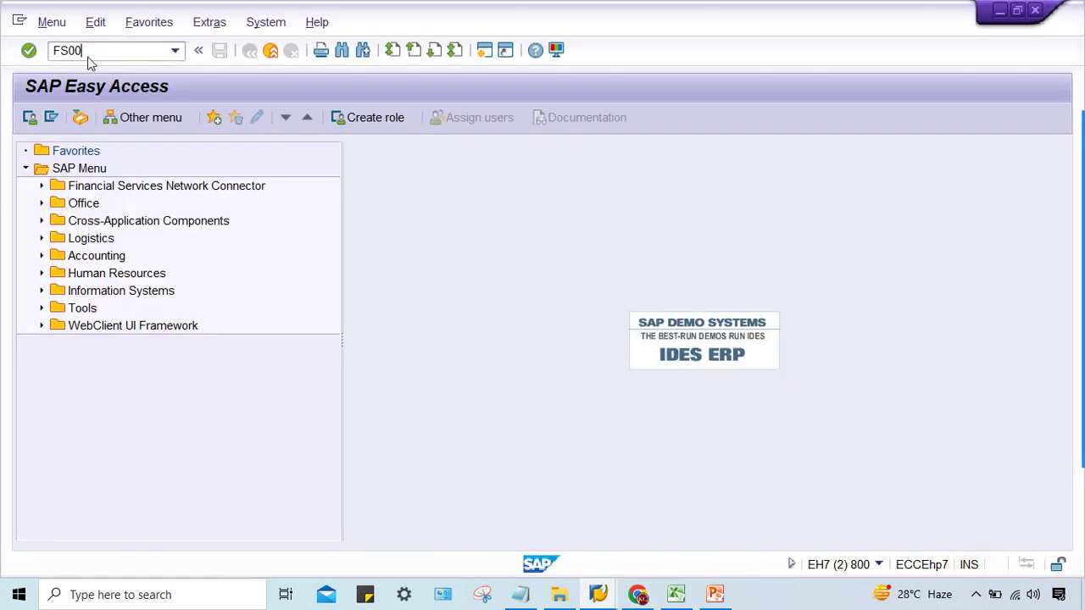
pyautogui.press('Return')
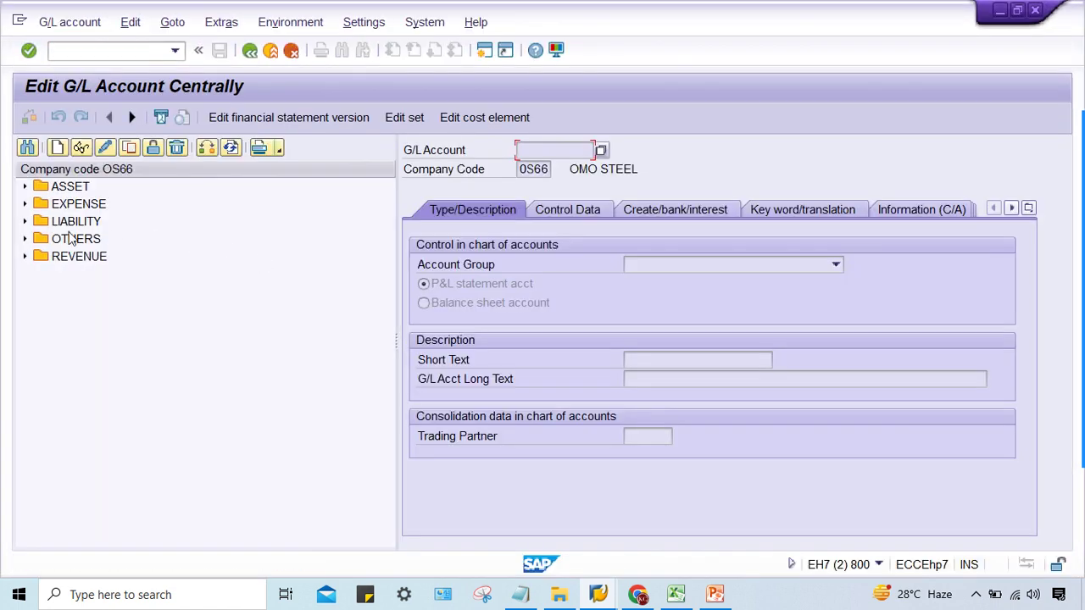
pyautogui.click(25, 186)
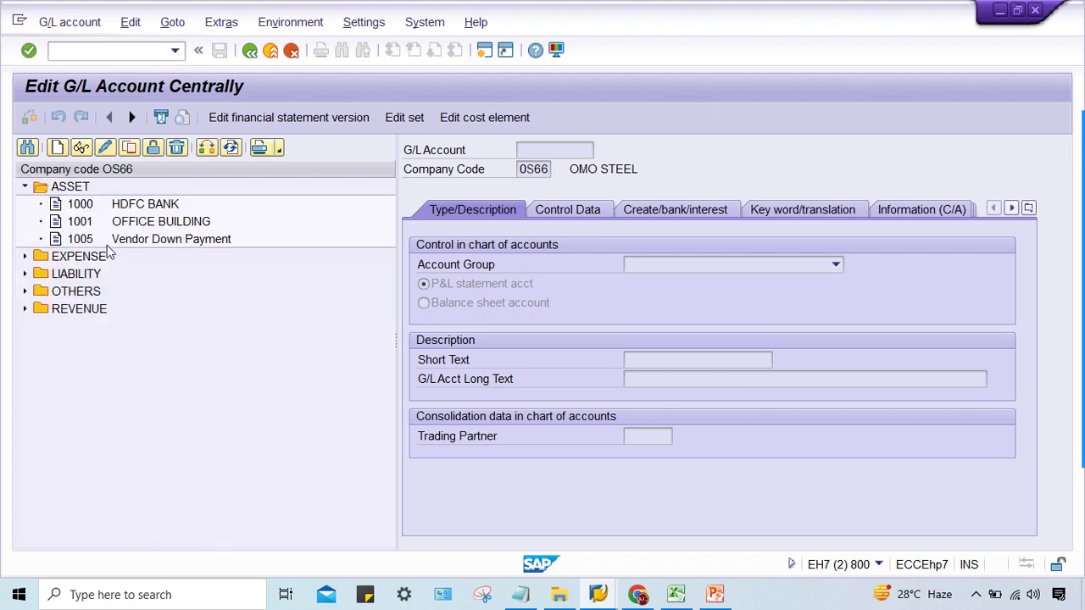
pyautogui.click(169, 244)
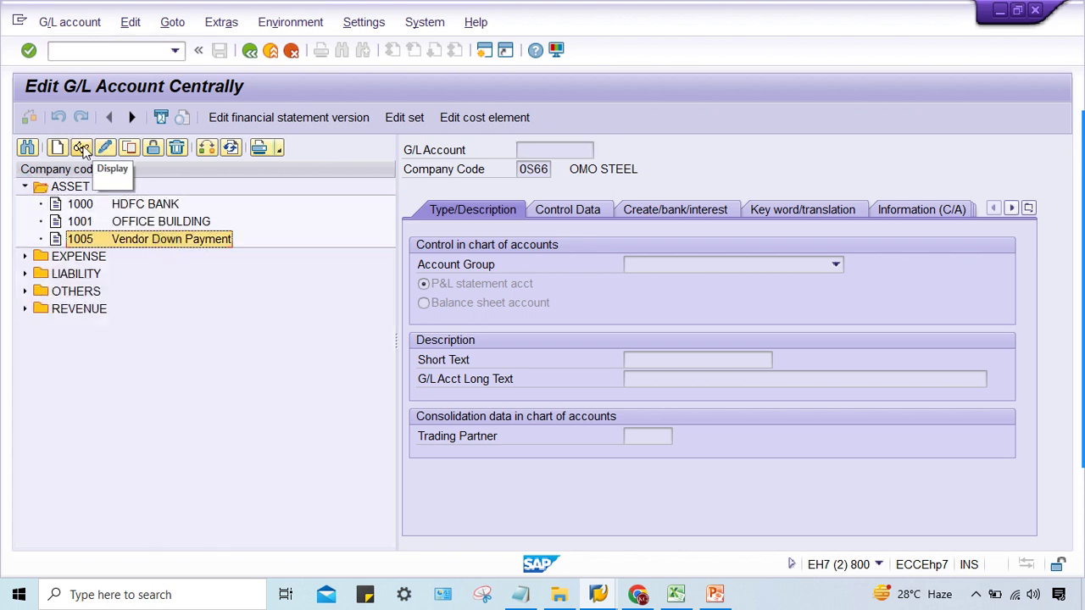
pyautogui.click(105, 148)
pyautogui.click(568, 211)
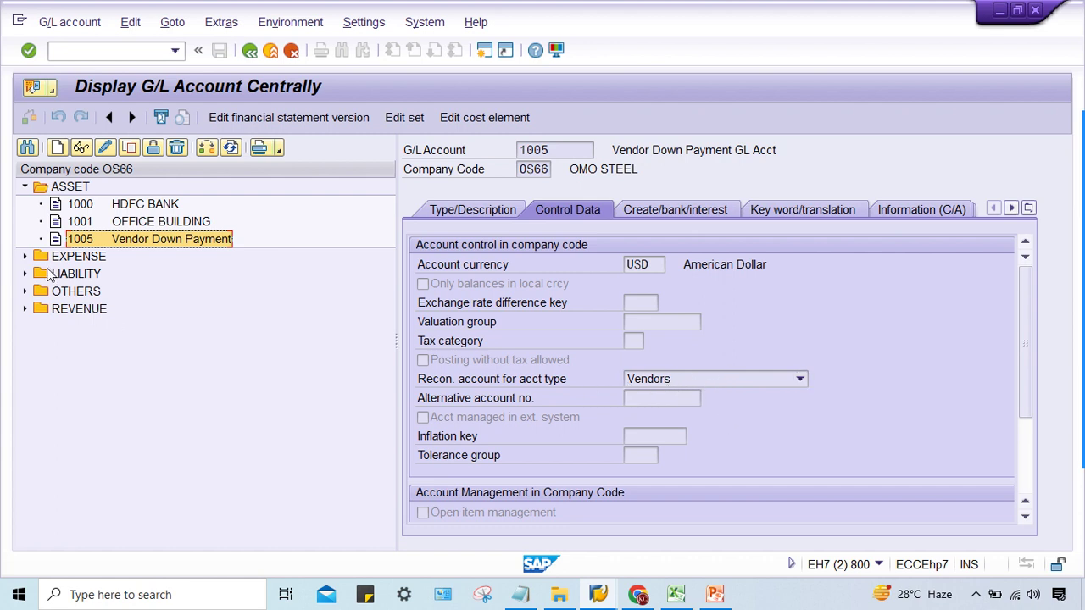
# - Inspect LIABILITY account 2001 Account Payable, then return to SAP Easy Access
pyautogui.click(21, 275)
pyautogui.doubleClick(144, 309)
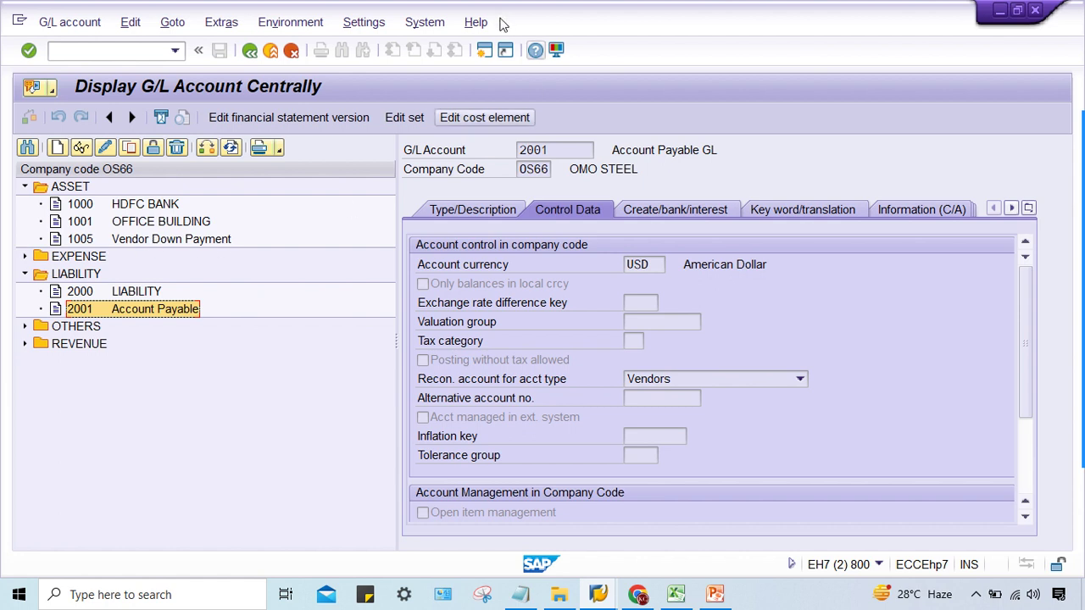
pyautogui.click(482, 50)
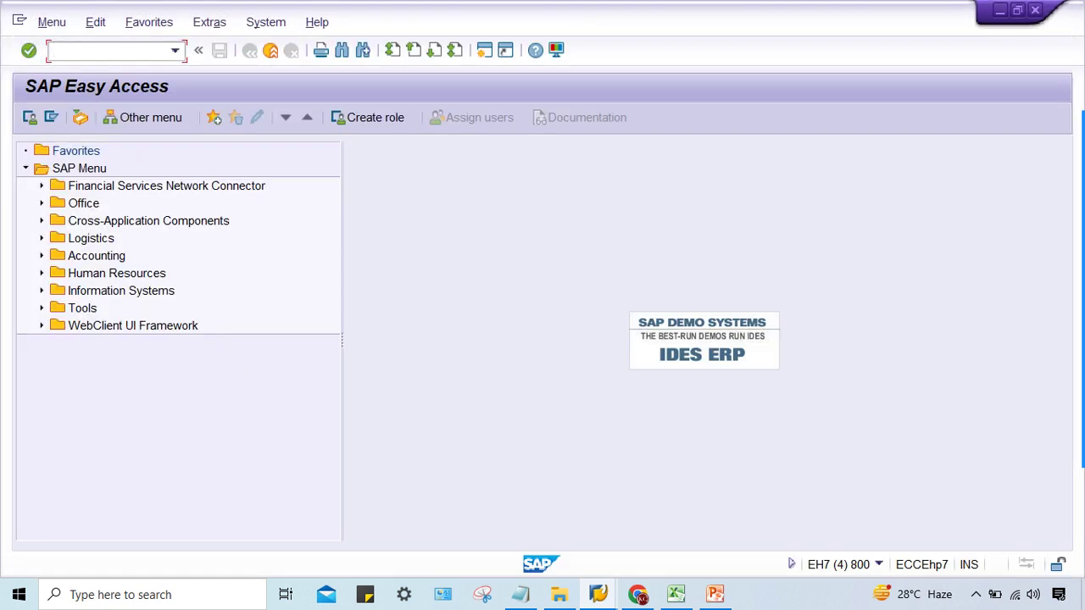
# - Open the OBYR account settings for vendor indicator A in chart of accounts 0S6
pyautogui.write('OBYR')
pyautogui.press('Return')
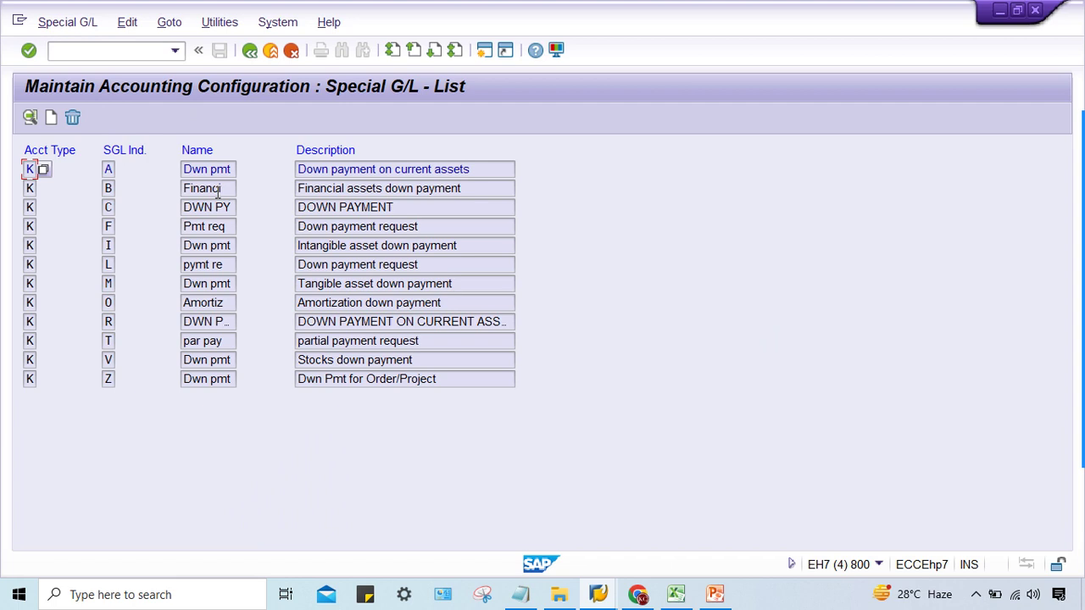
pyautogui.doubleClick(229, 169)
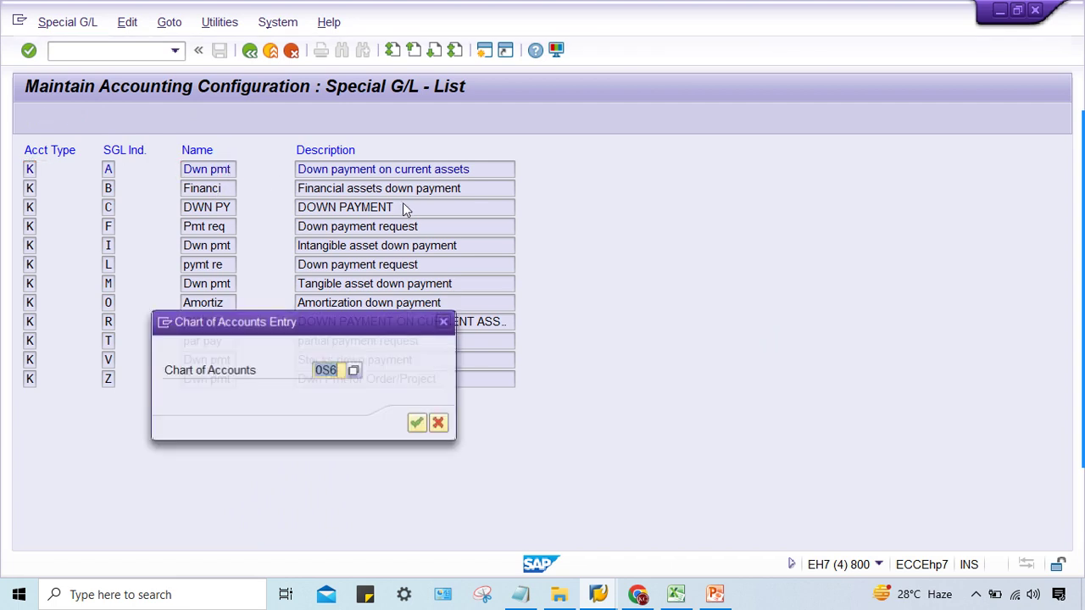
pyautogui.click(331, 367)
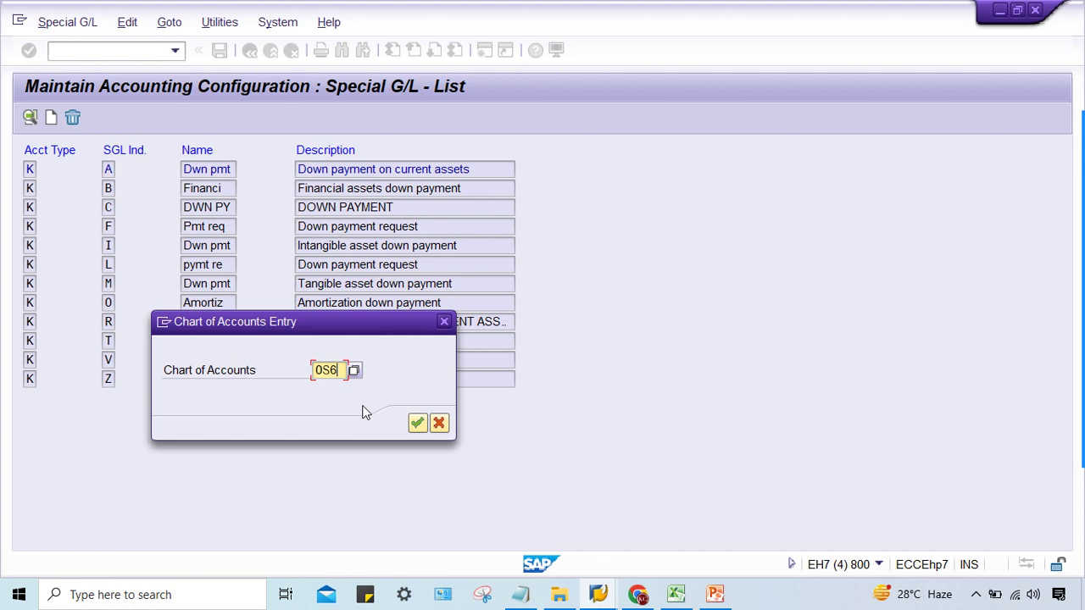
pyautogui.press('Return')
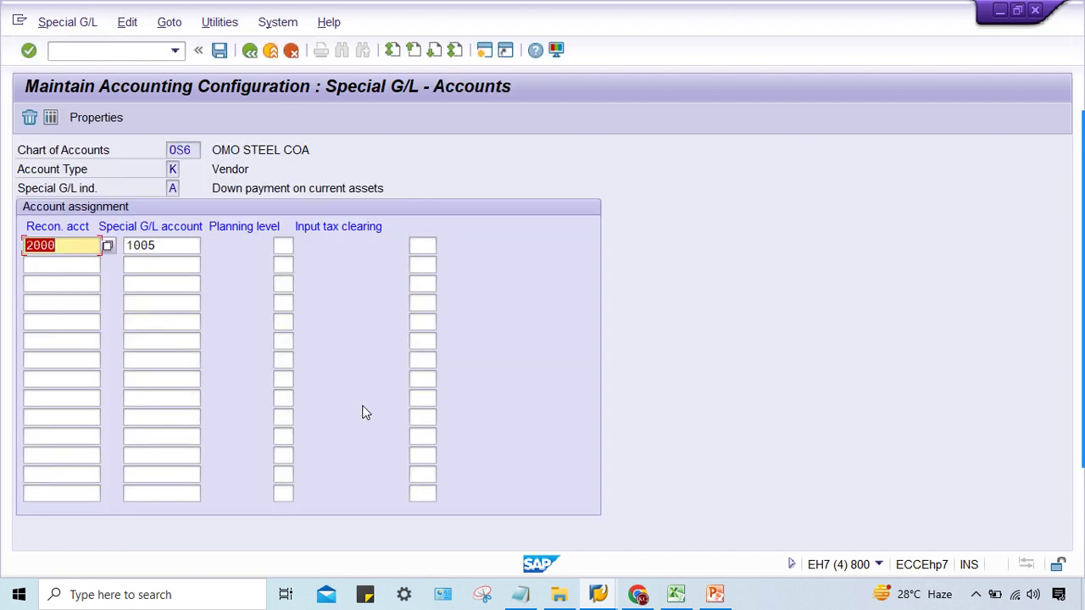
# - Change reconciliation account 2000 to 2001 for special G/L account 1005
pyautogui.click(75, 248)
pyautogui.click(151, 249)
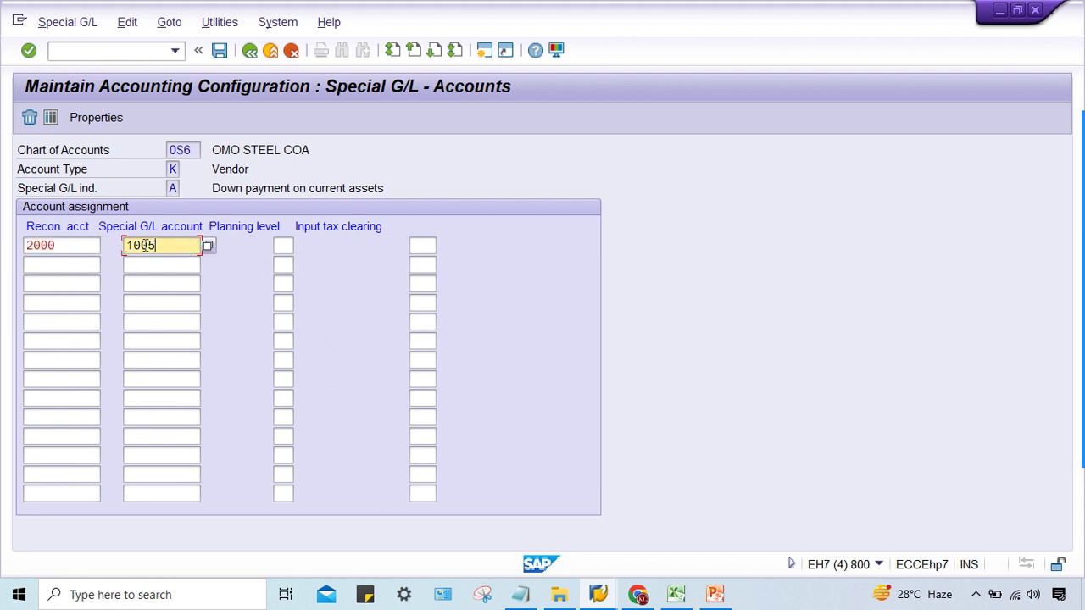
pyautogui.click(77, 245)
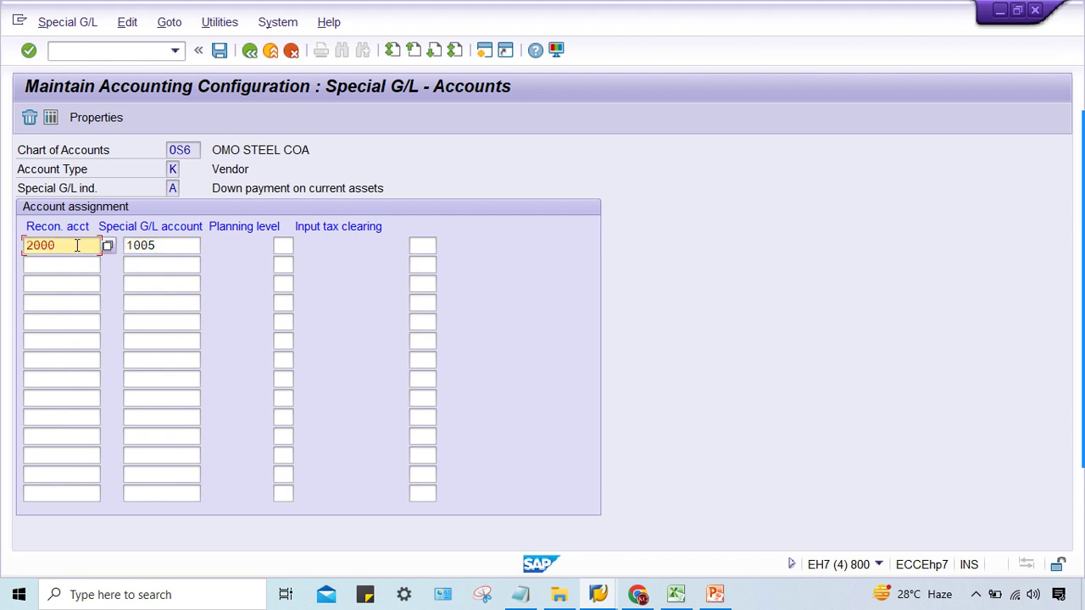
pyautogui.click(147, 249)
pyautogui.click(68, 245)
pyautogui.click(158, 247)
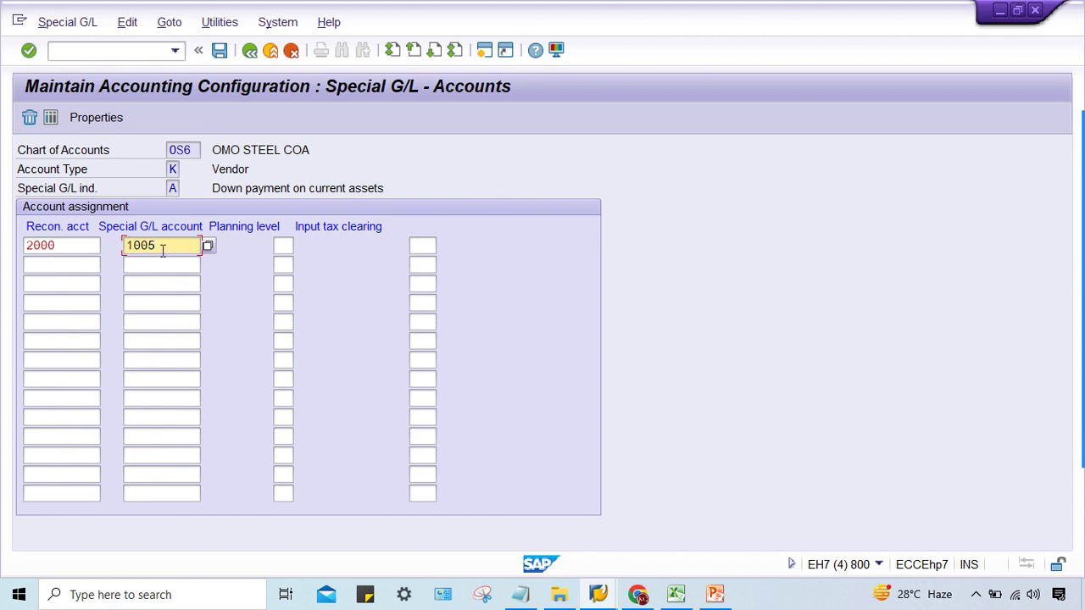
pyautogui.click(58, 245)
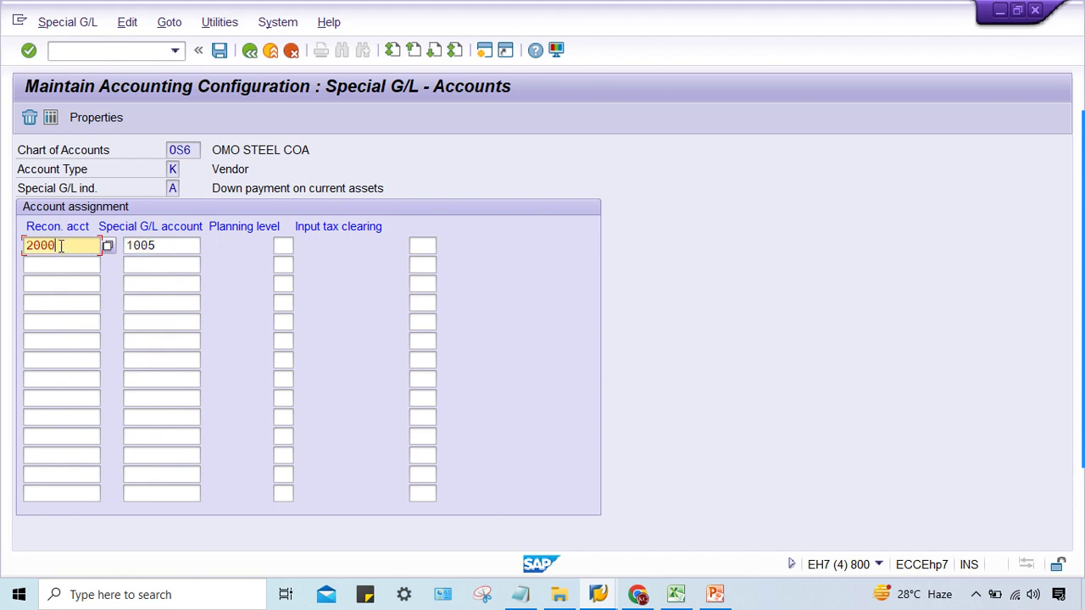
pyautogui.press('BackSpace')
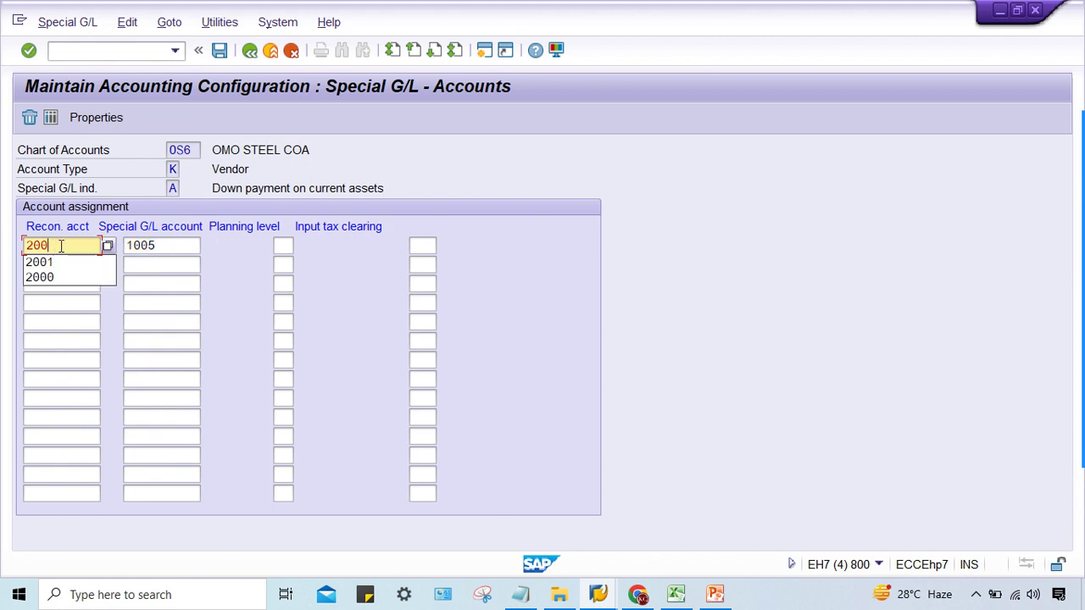
pyautogui.write('1')
pyautogui.press('Return')
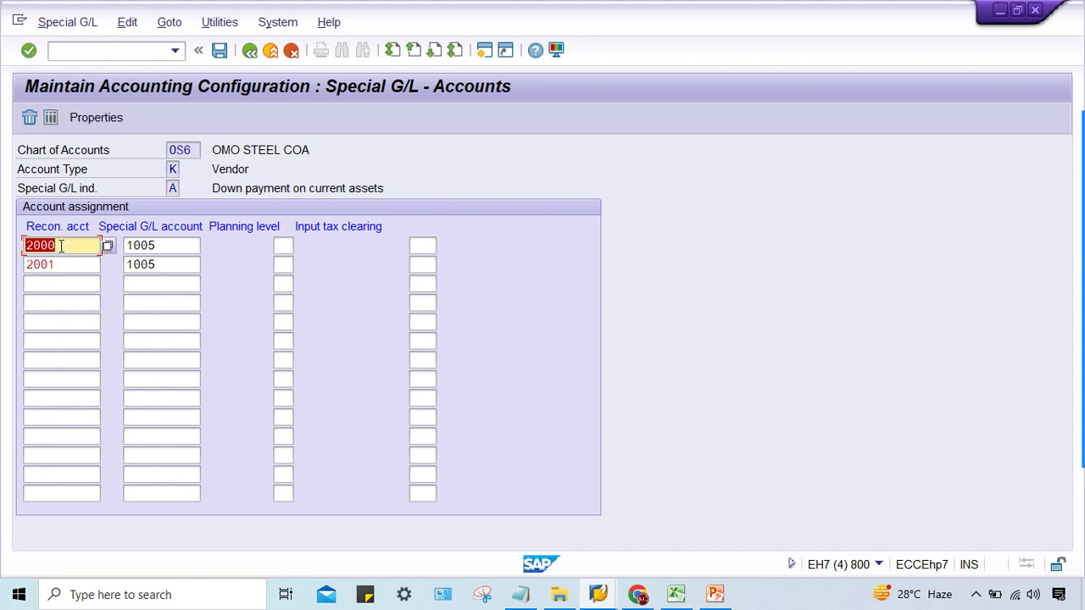
# - Delete the old 2000 to 1005 mapping row
pyautogui.click(54, 265)
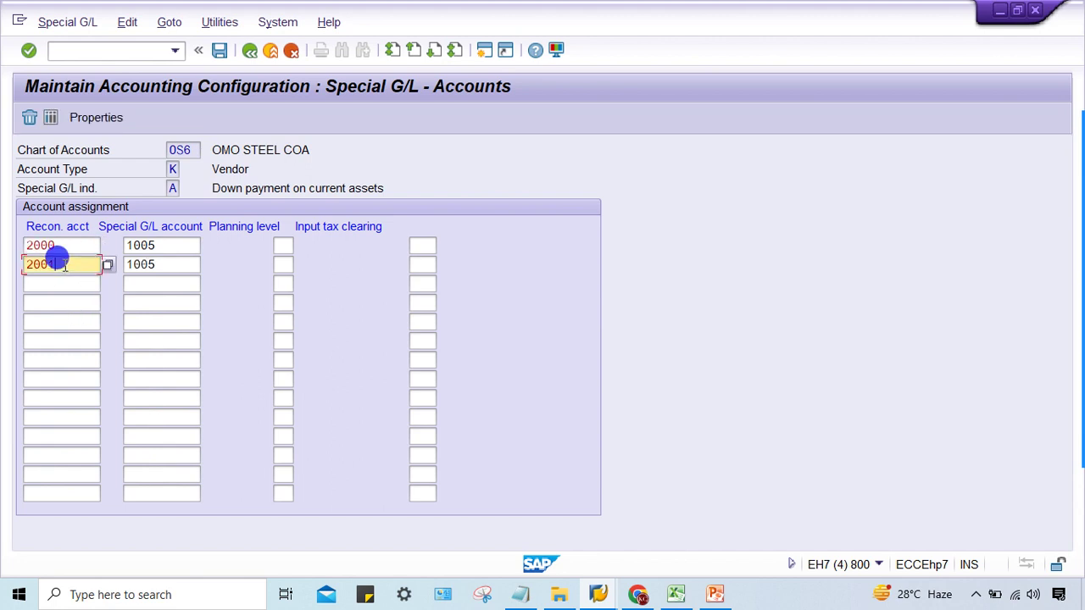
pyautogui.click(66, 246)
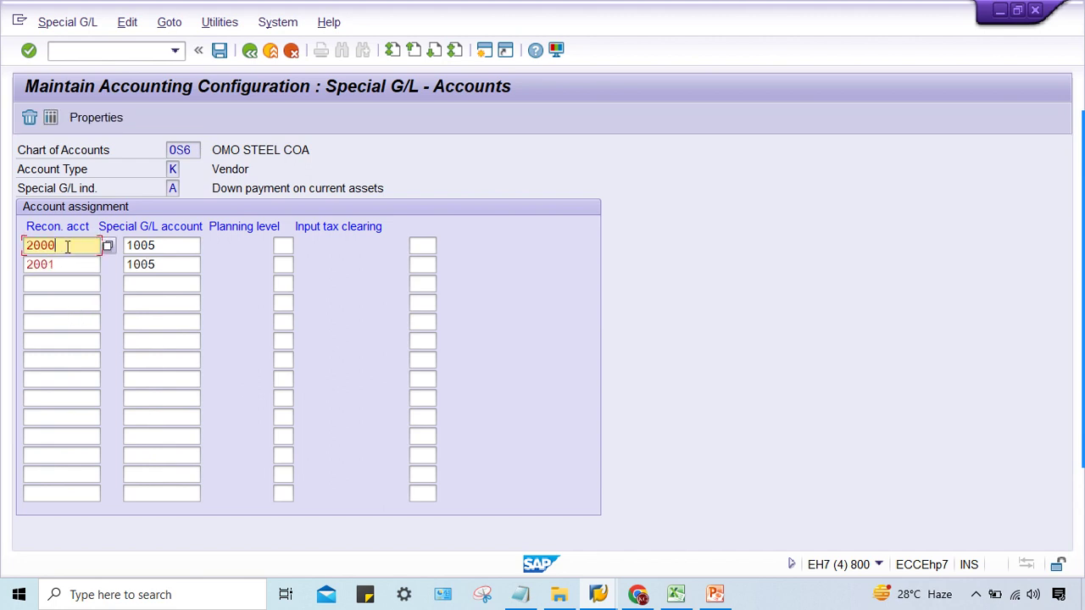
pyautogui.click(28, 116)
pyautogui.click(73, 245)
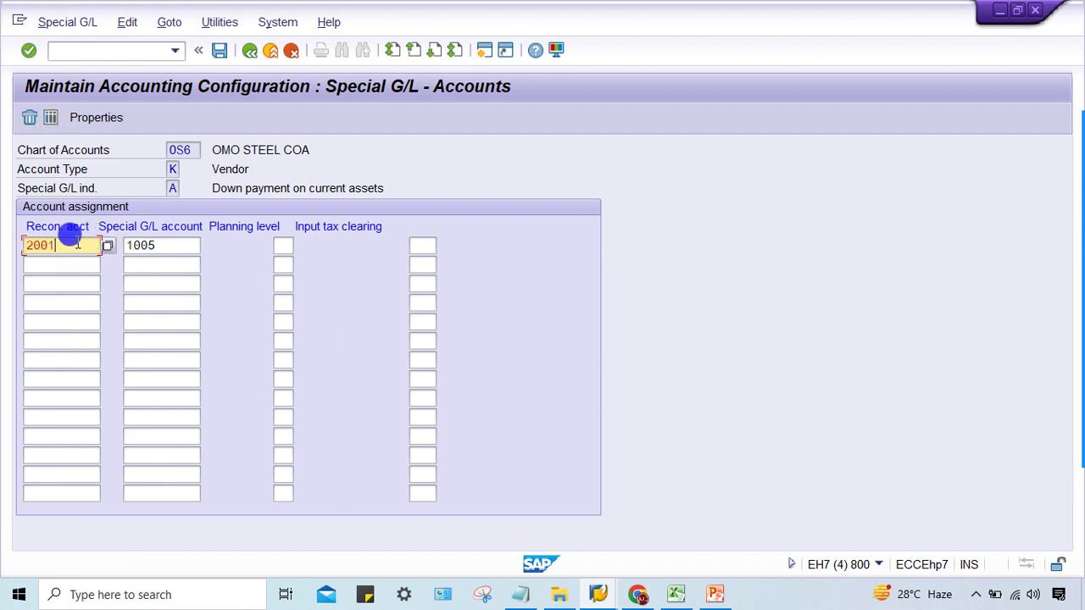
# - Save the updated mapping under a customizing request
pyautogui.hotkey('ctrl', 's')
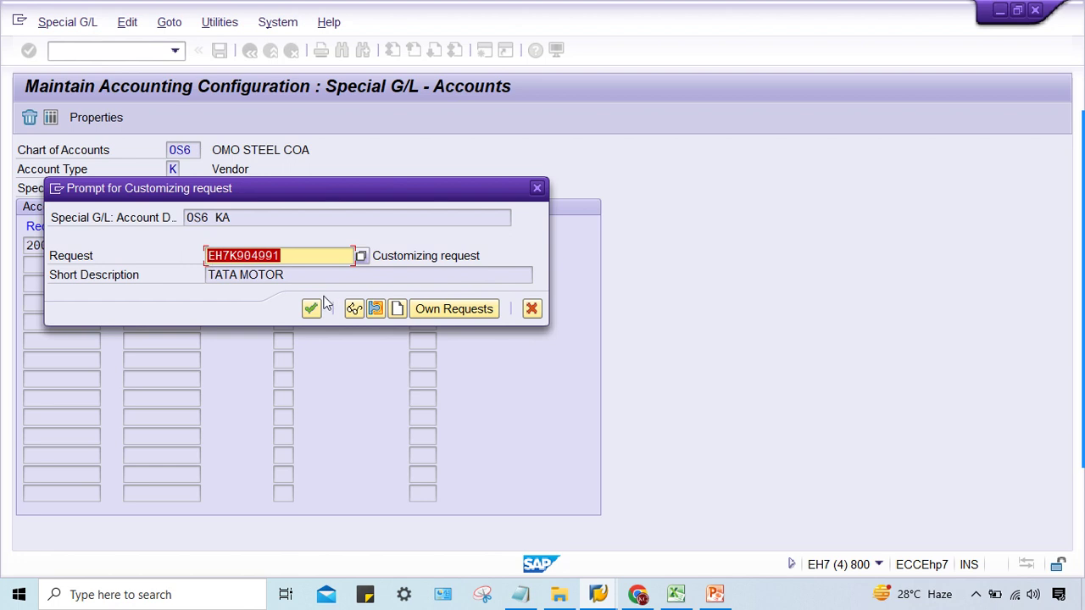
pyautogui.click(311, 307)
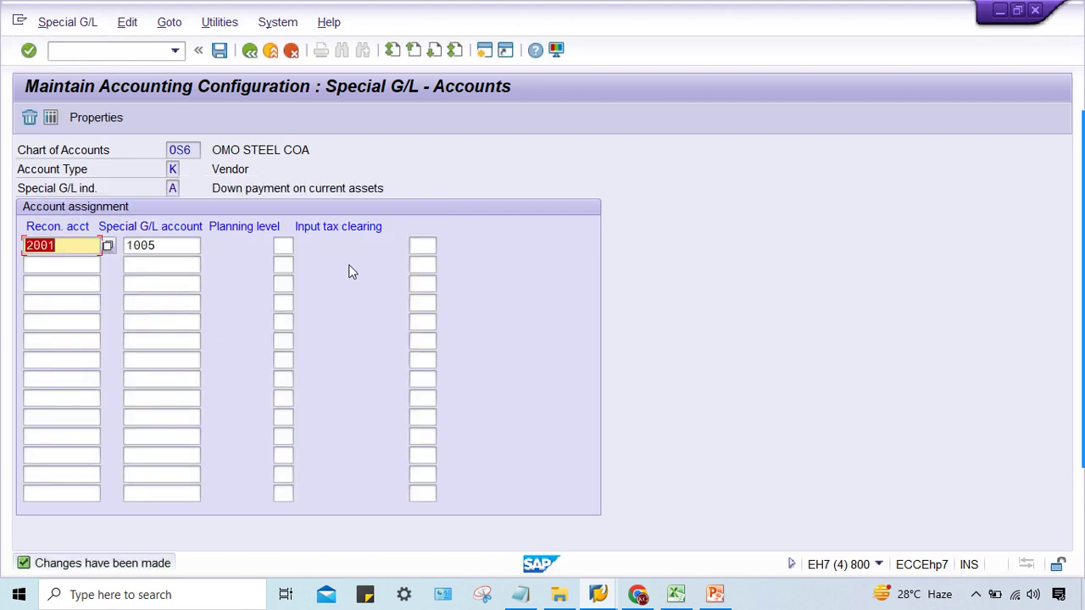
pyautogui.click(178, 245)
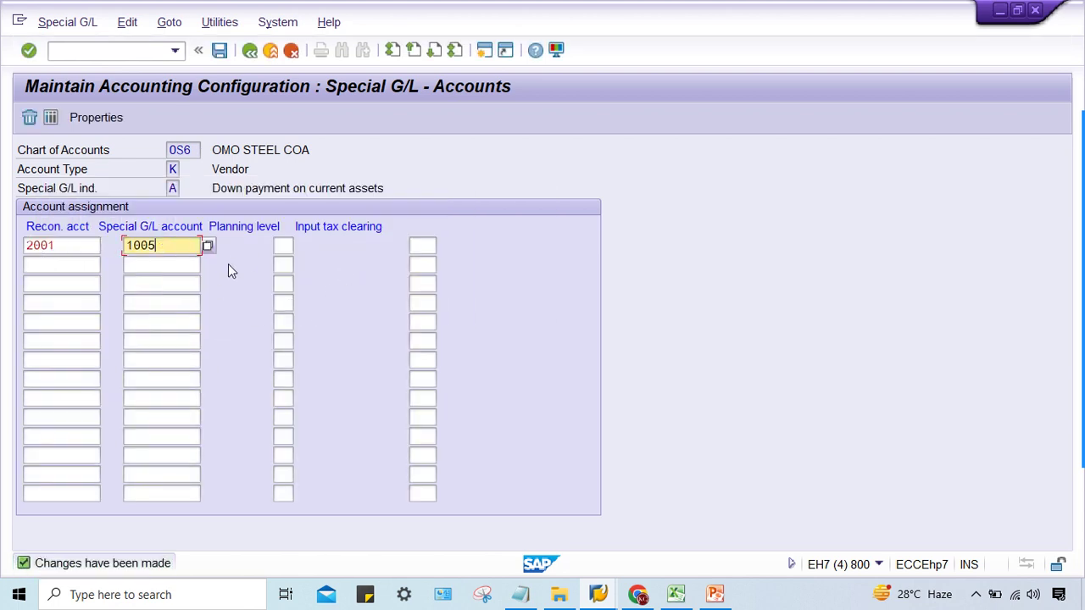
pyautogui.click(598, 594)
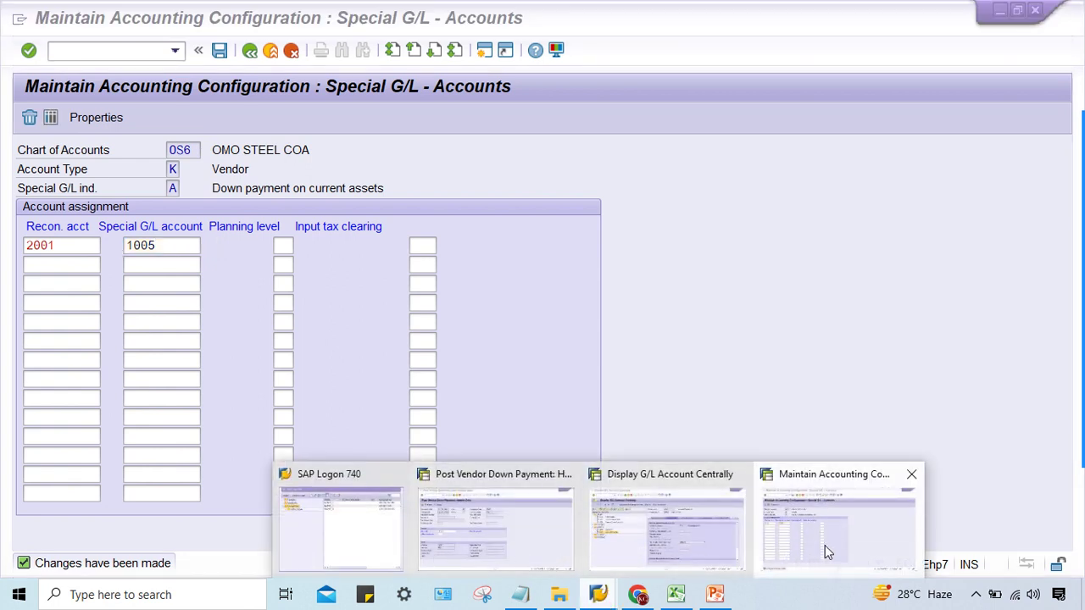
# - Re-save the special G/L configuration and confirm the customizing request
pyautogui.click(437, 549)
pyautogui.click(212, 302)
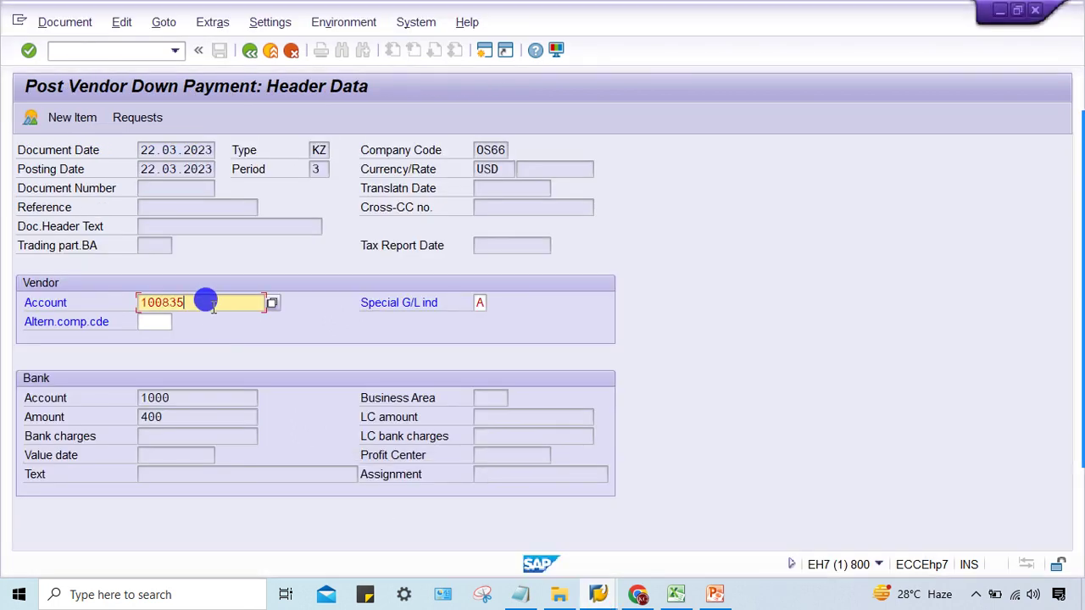
pyautogui.click(598, 594)
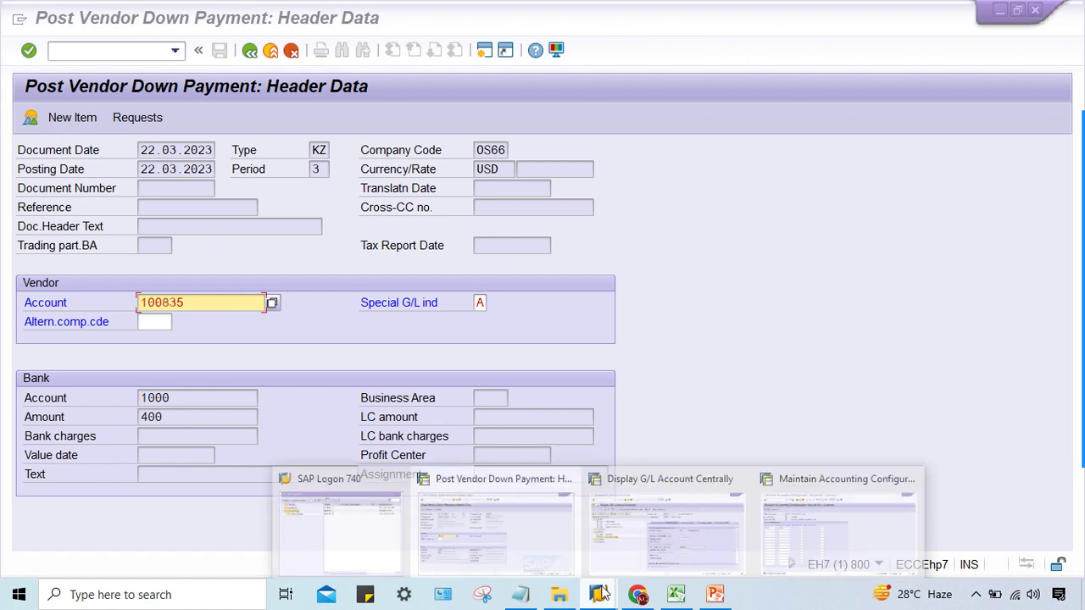
pyautogui.click(809, 534)
pyautogui.hotkey('ctrl', 's')
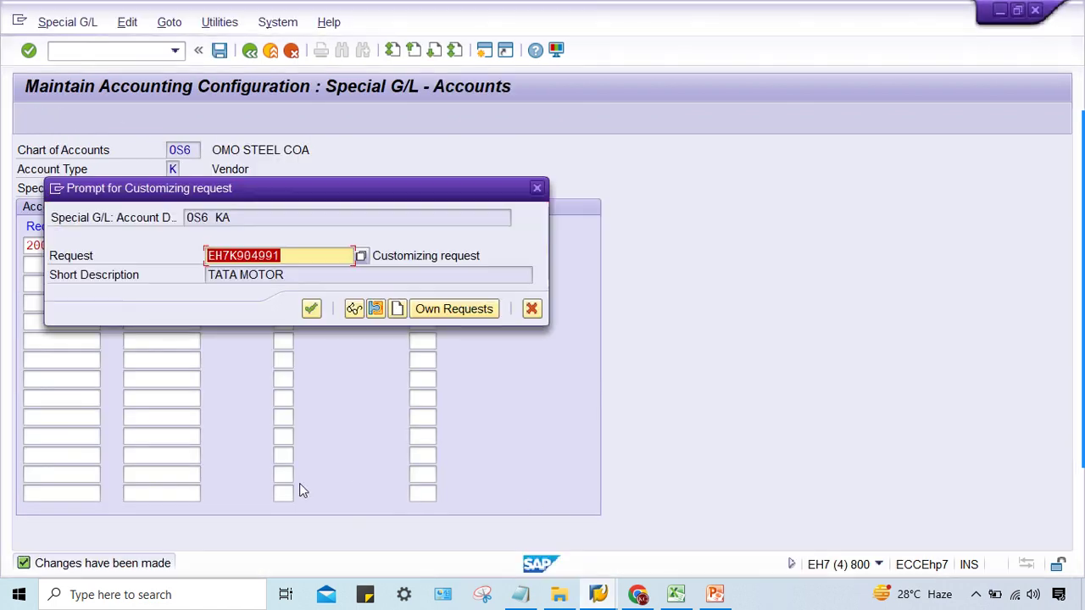
pyautogui.click(307, 309)
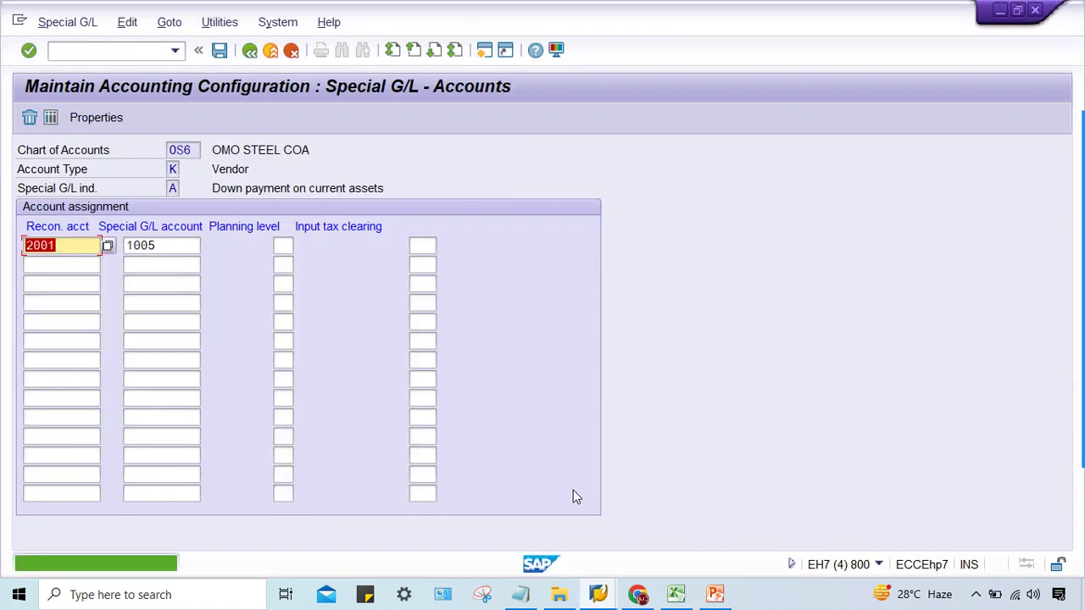
# - Simulate and post the 400 down payment to vendor 100835 as document 15000
pyautogui.click(598, 595)
pyautogui.click(500, 534)
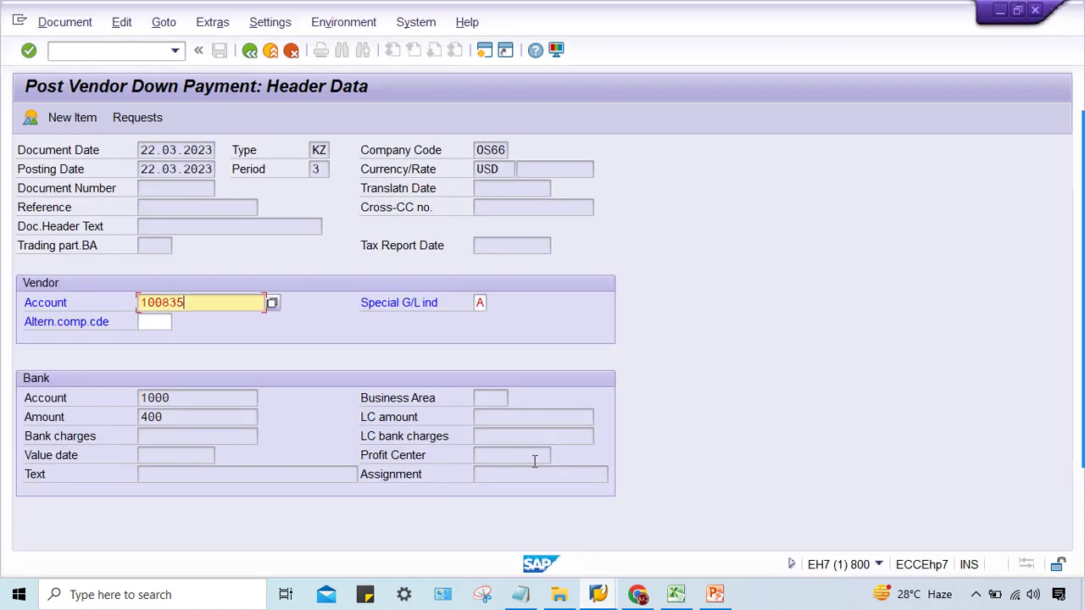
pyautogui.press('Return')
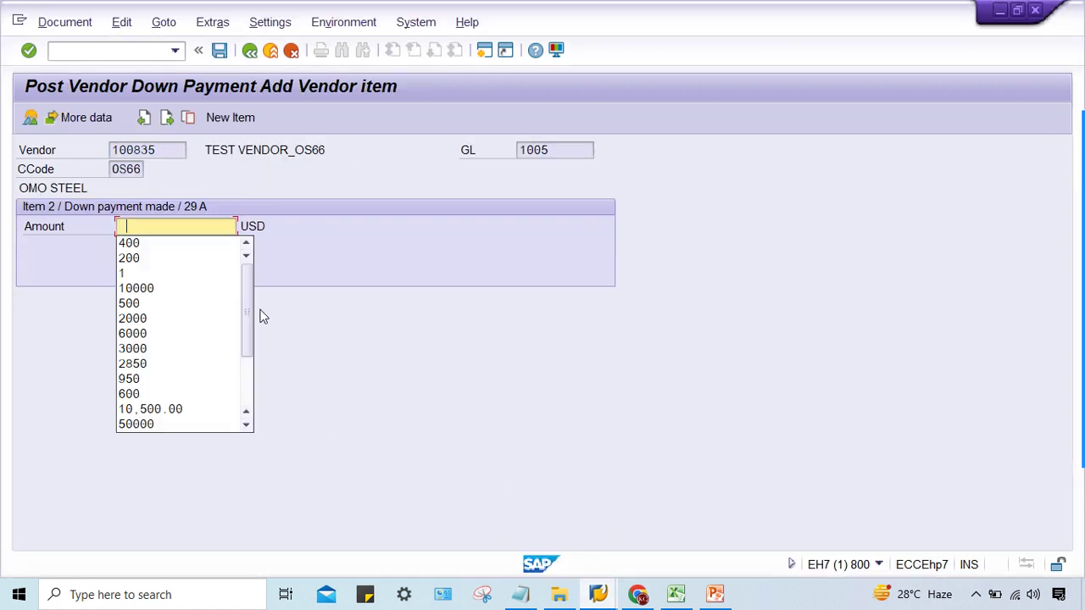
pyautogui.click(127, 240)
pyautogui.click(64, 22)
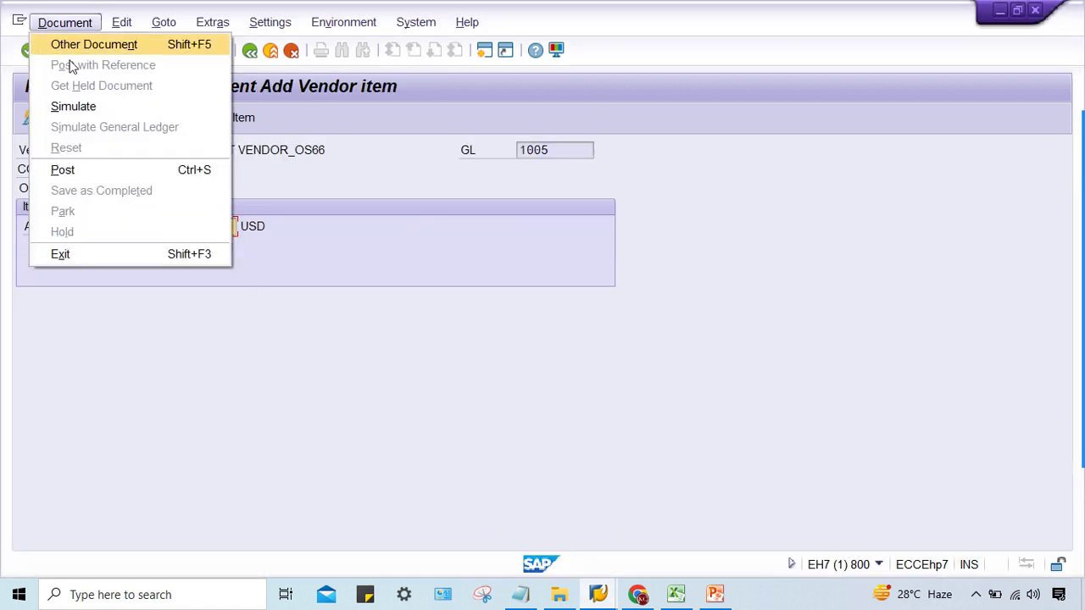
pyautogui.click(70, 105)
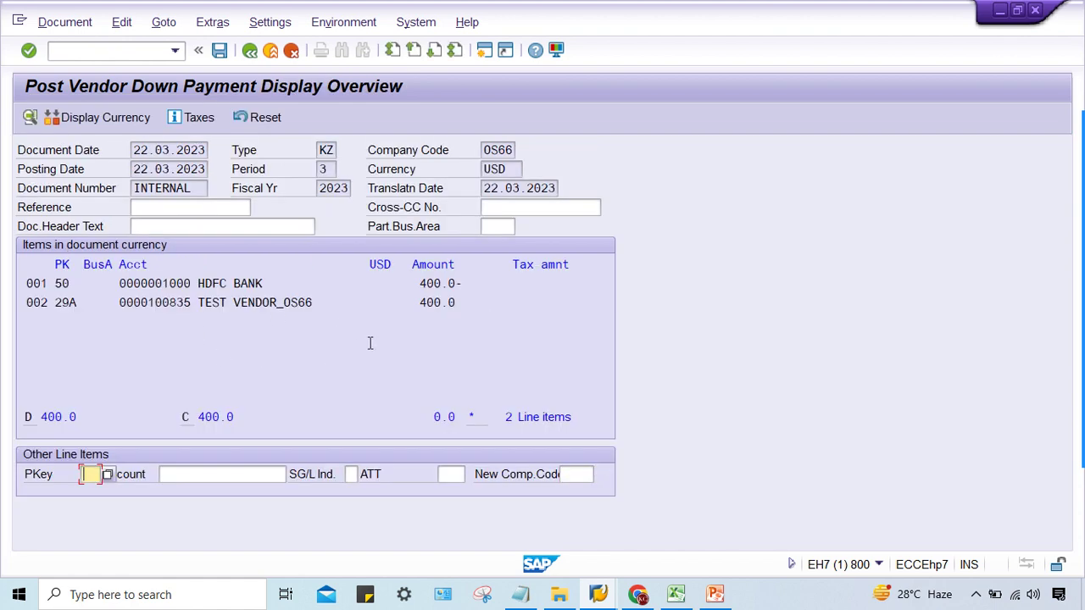
pyautogui.hotkey('ctrl', 's')
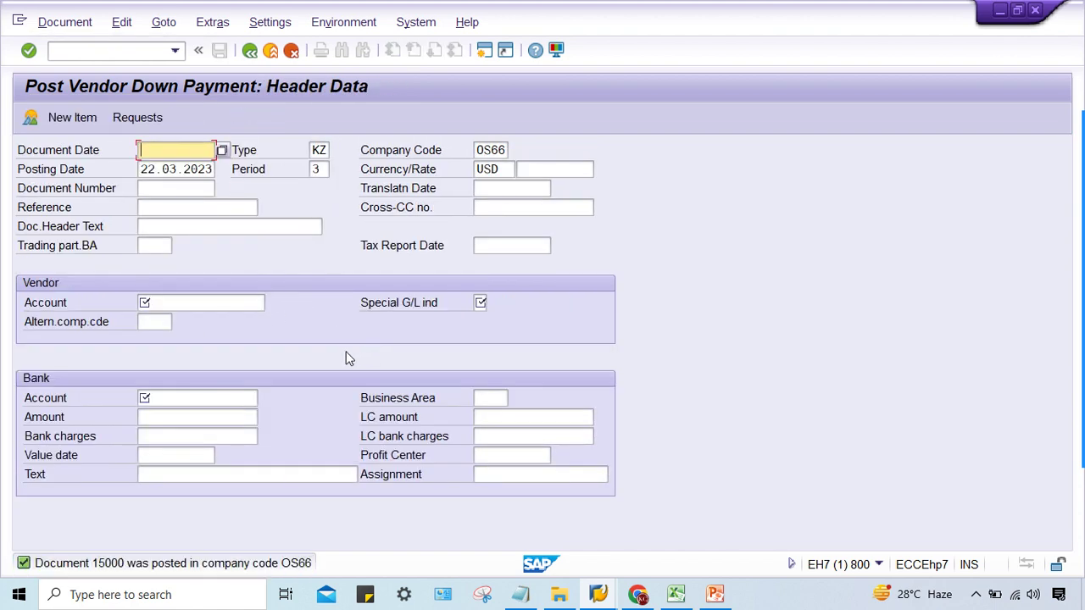